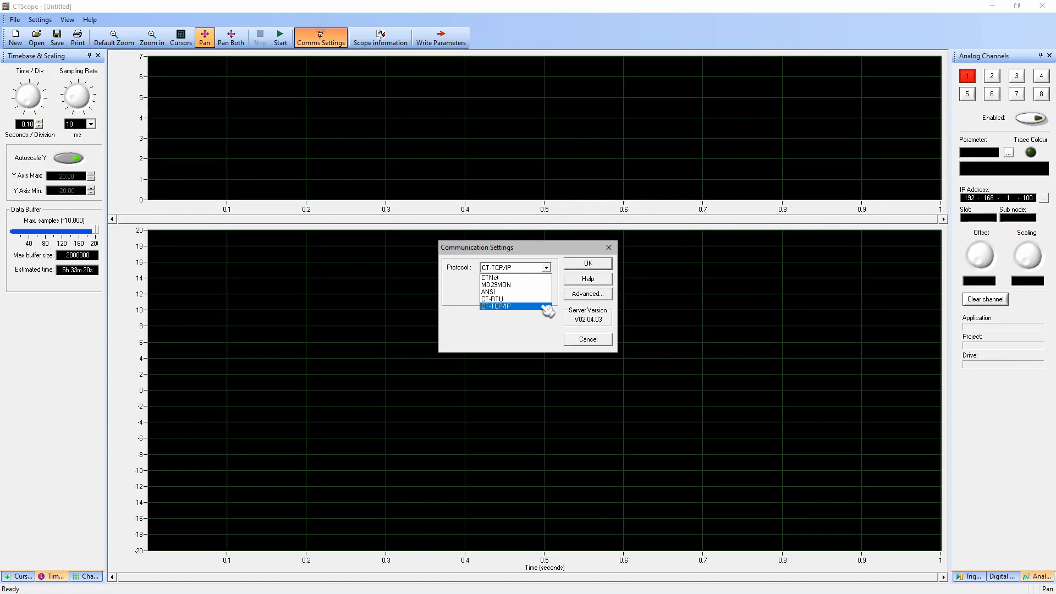
Step: Set the communication protocol to CT-TCP/IP and accept the communication settings
left_click(517, 307)
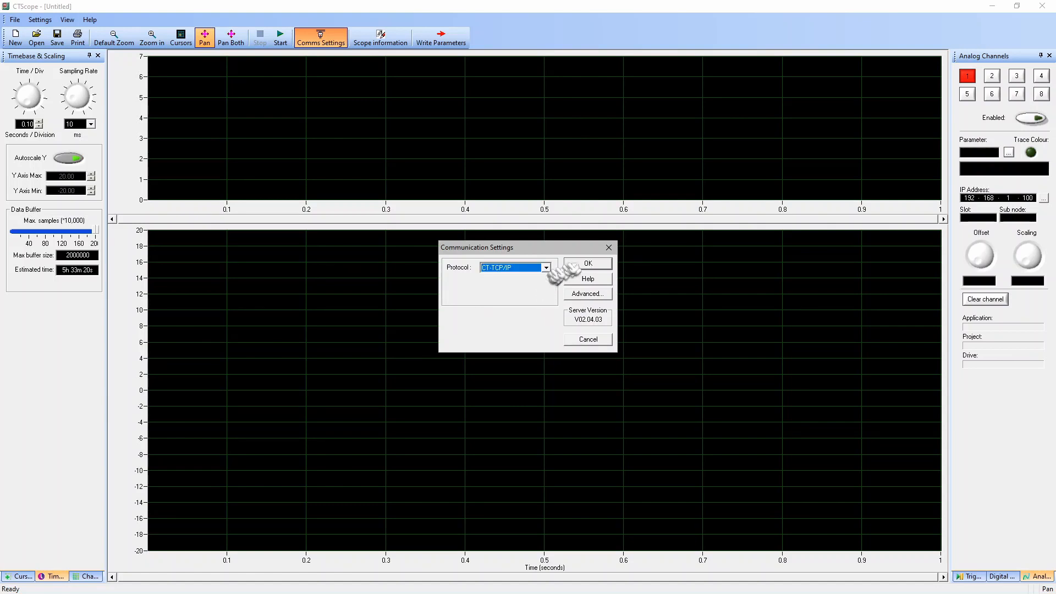
left_click(586, 264)
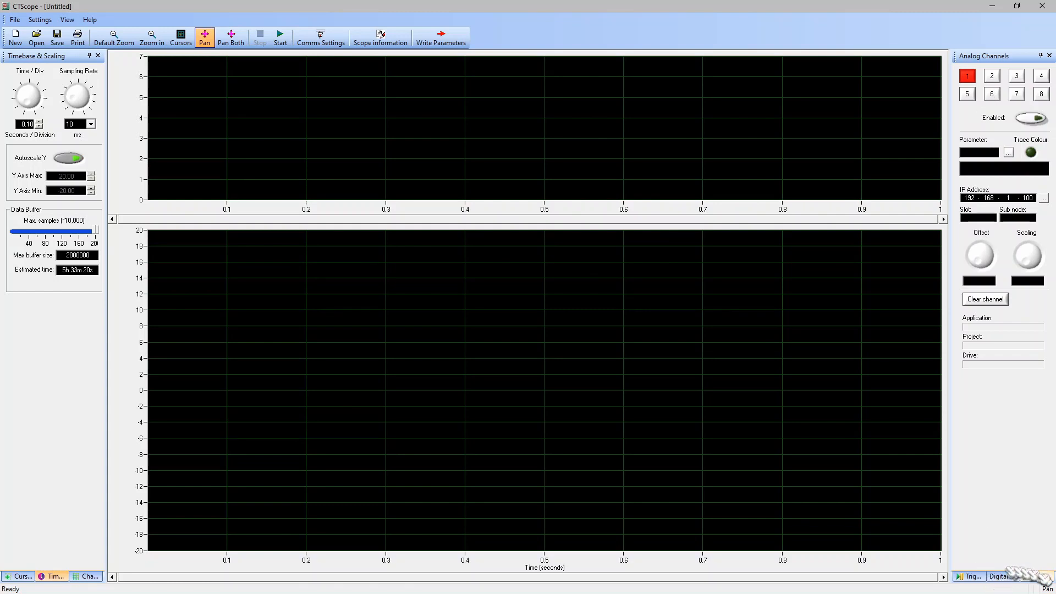
Step: Look through the settings available for digital channels, triggers and analog channels
left_click(999, 577)
left_click(973, 576)
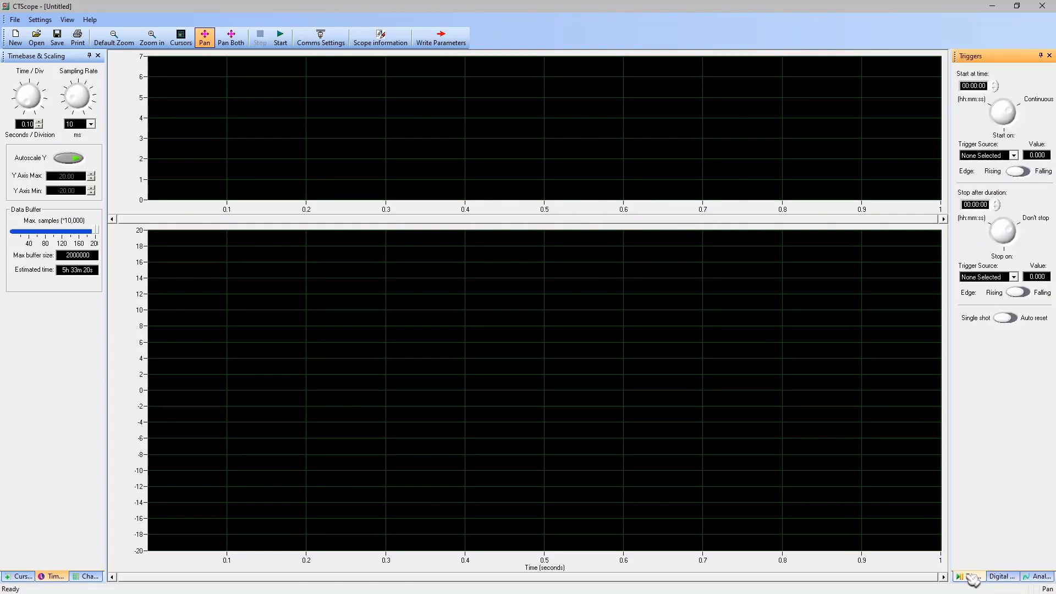
left_click(1001, 577)
left_click(1040, 577)
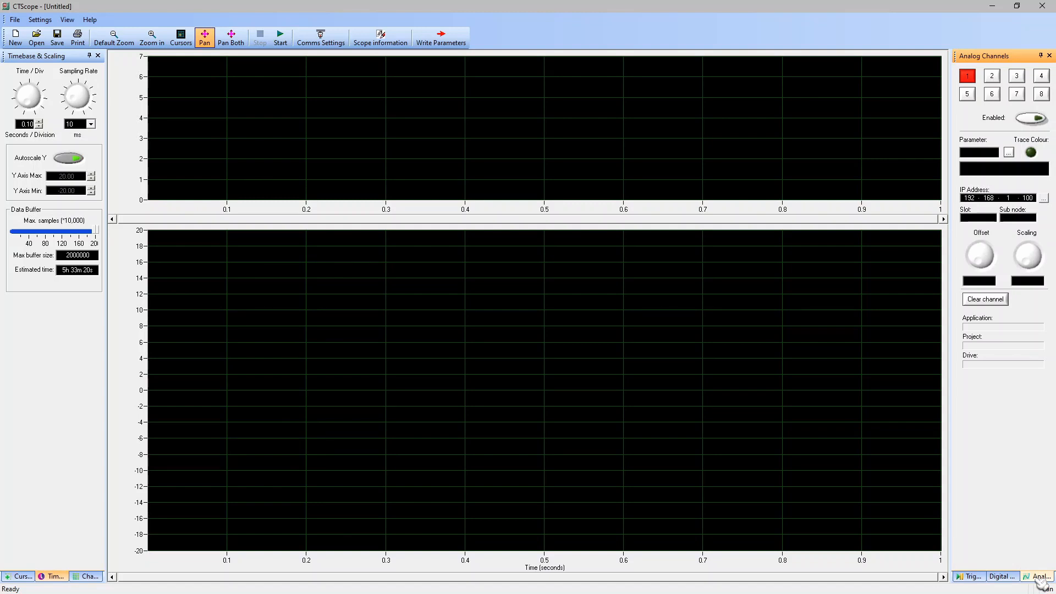
left_click(1001, 577)
left_click(973, 577)
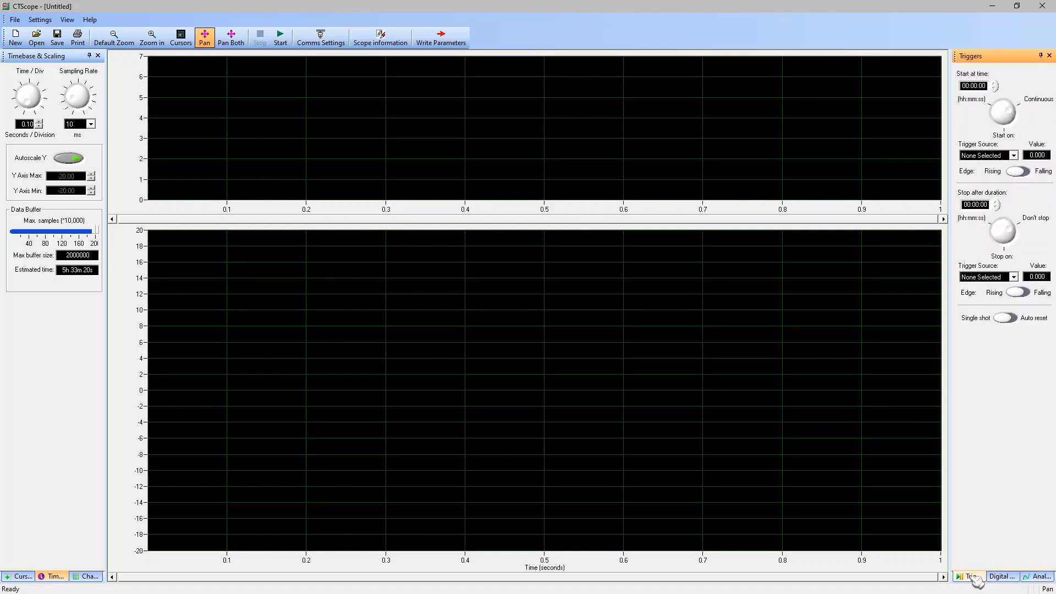
Step: For analog channel 1, start selecting a parameter with Unidrive M700 as the target drive and RFC-S as the mode
left_click(1040, 577)
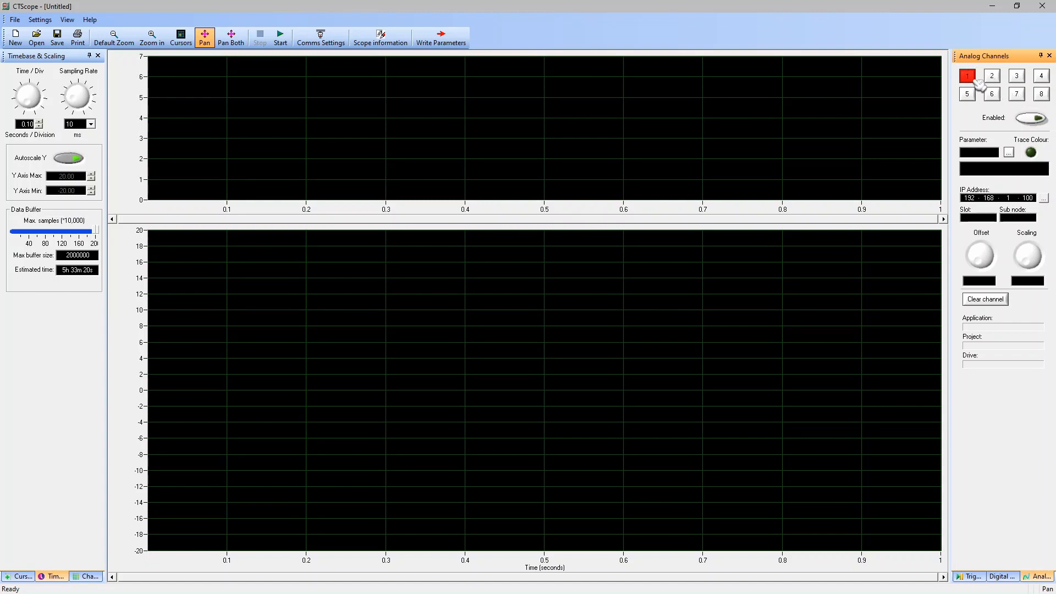
left_click(1012, 153)
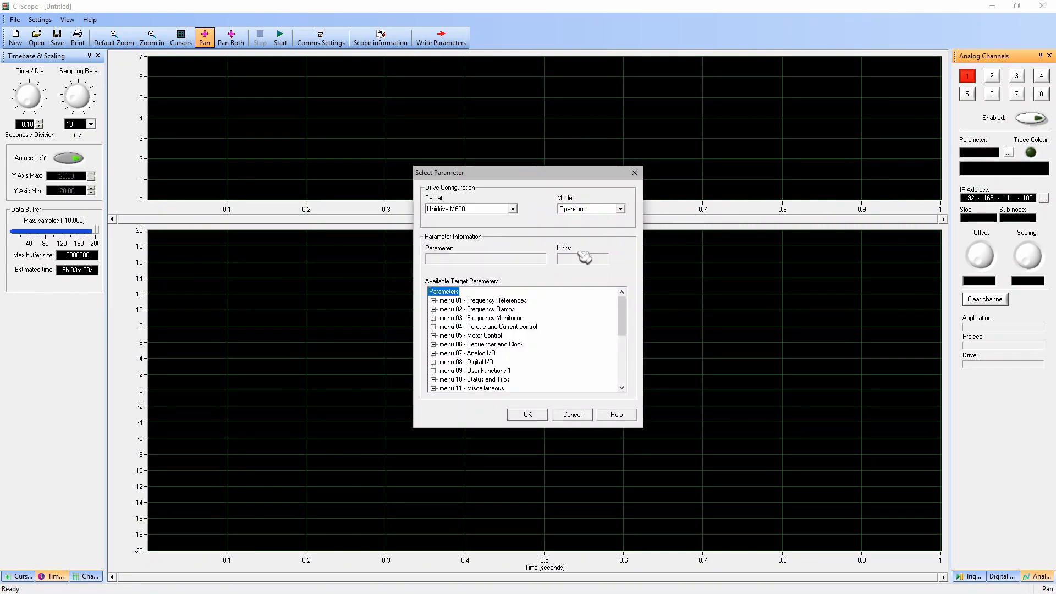
left_click(515, 210)
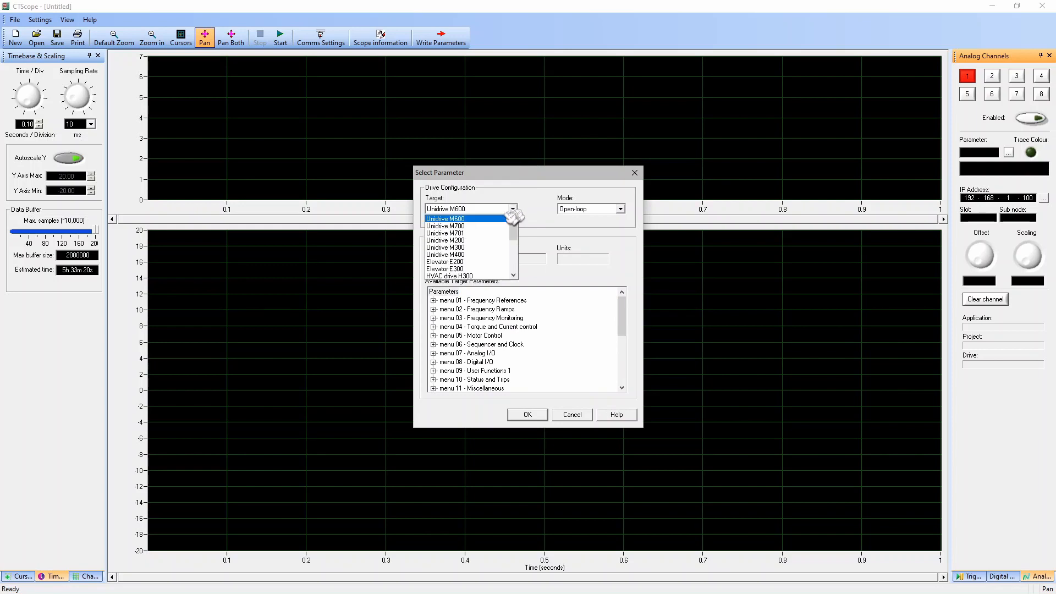
left_click(496, 226)
left_click(620, 209)
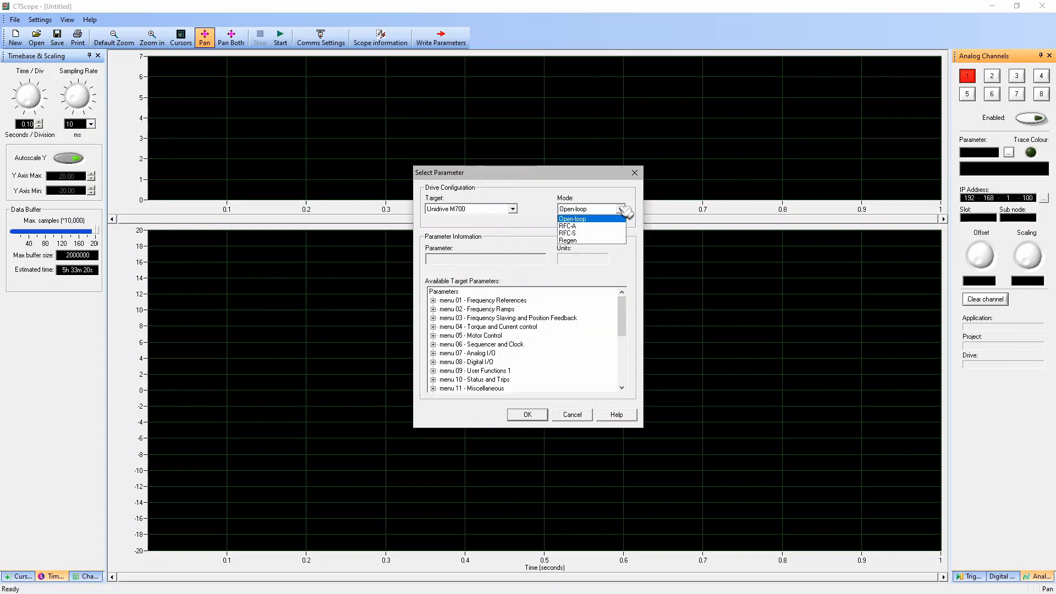
left_click(612, 233)
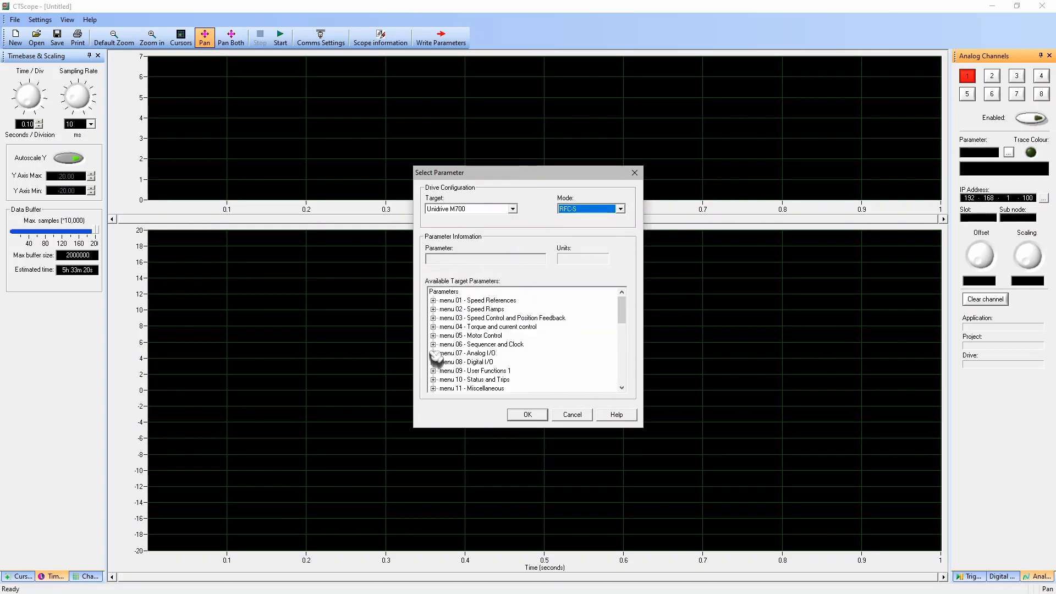
Step: Assign parameter #07.001 Analog Input 1 from menu 07 to analog channel 1
left_click(433, 354)
left_click(482, 309)
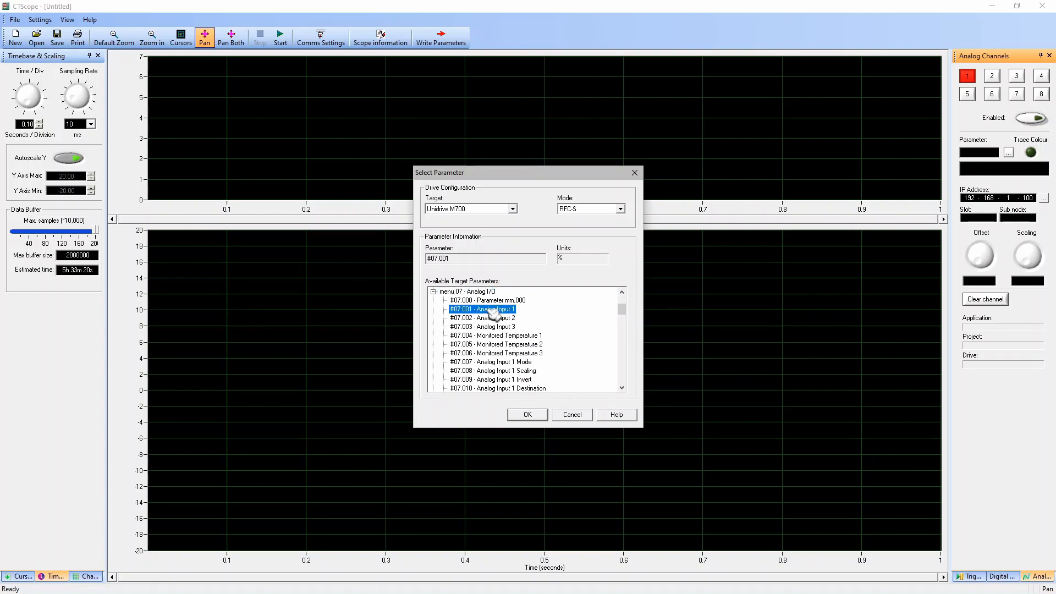
left_click(527, 414)
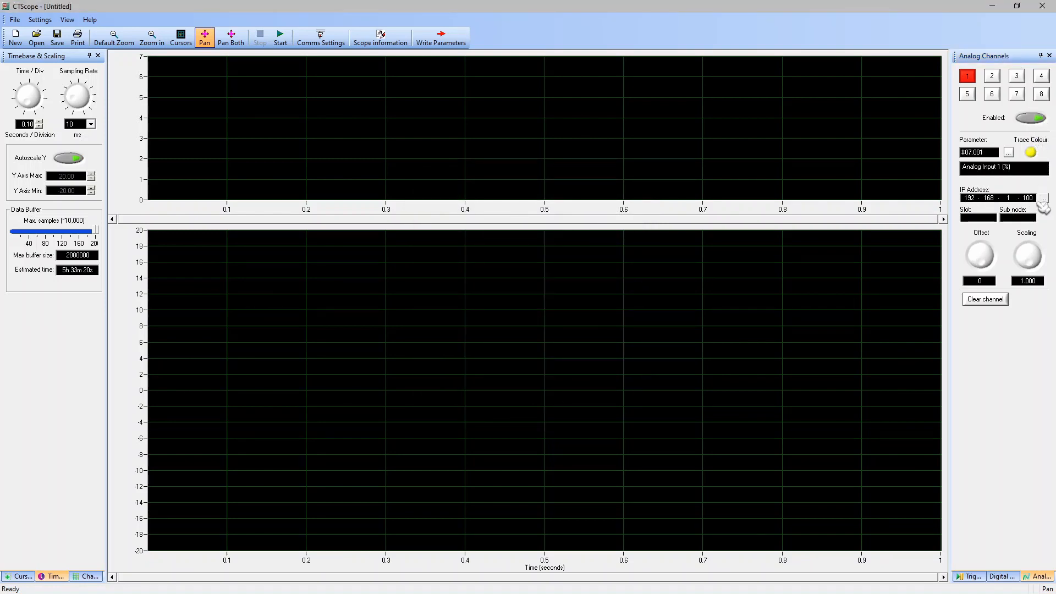
Step: Assign parameter #05.005 D.c. Bus Voltage from menu 05 to analog channel 2
left_click(999, 77)
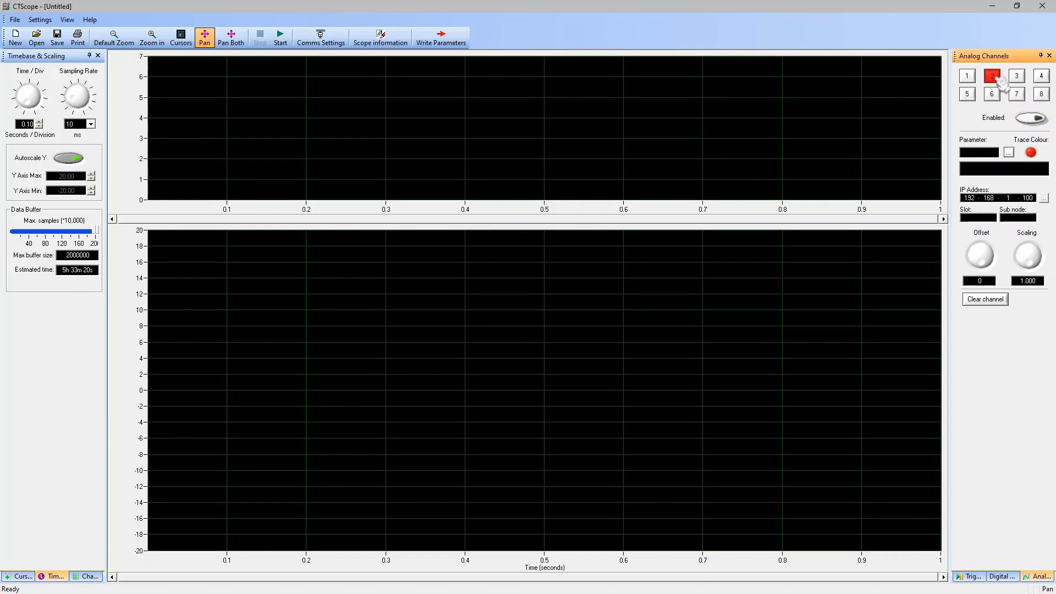
left_click(1006, 151)
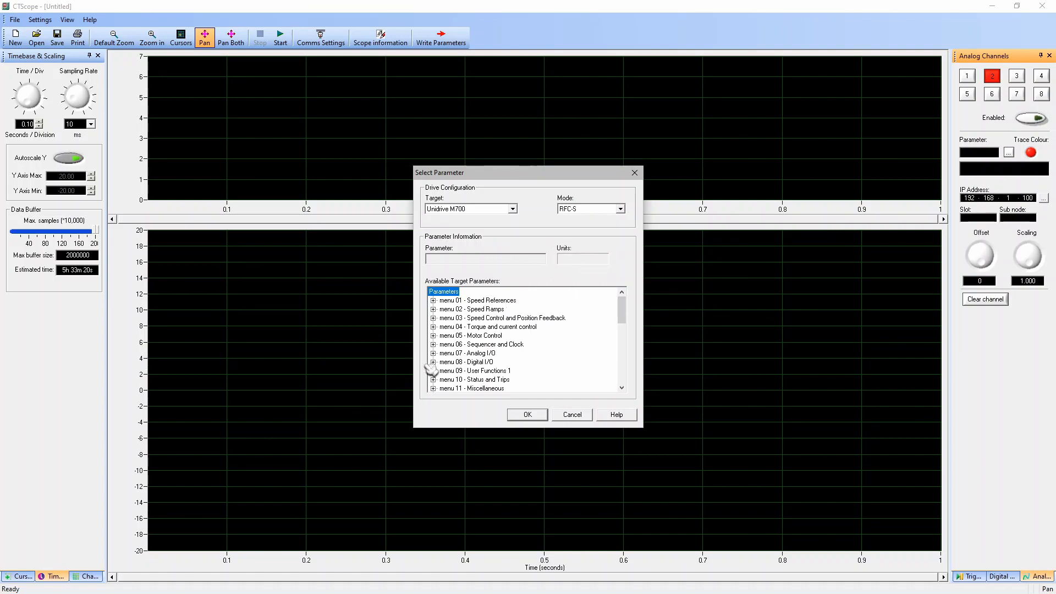
left_click(434, 336)
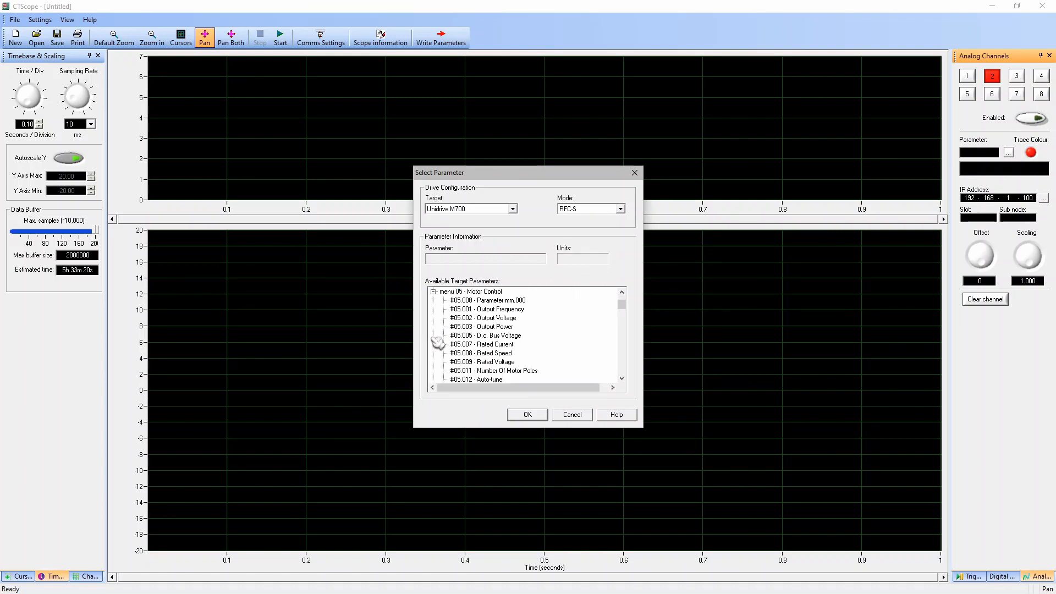
left_click(504, 335)
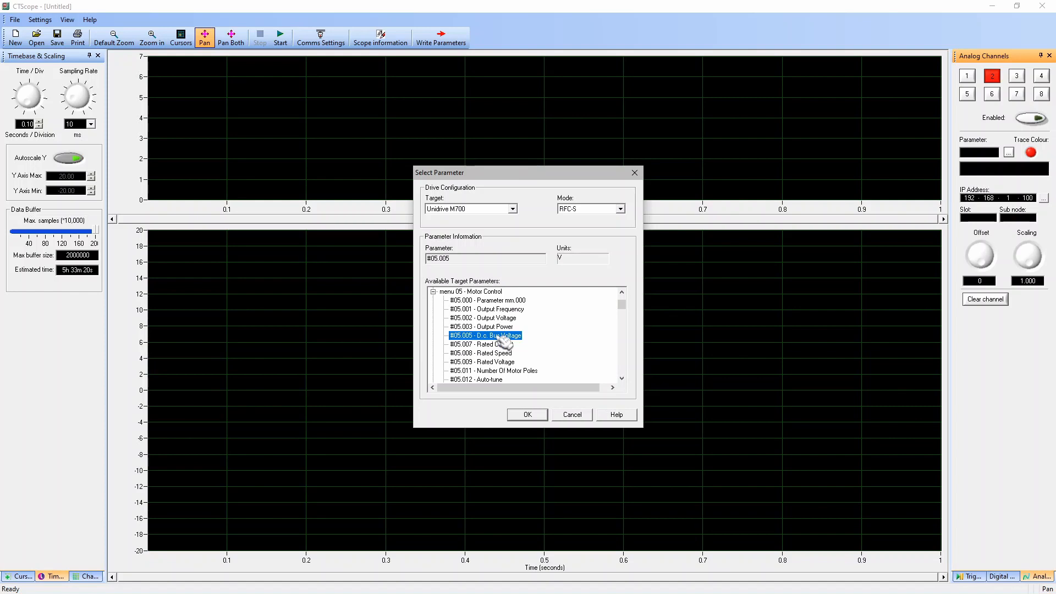
left_click(529, 414)
Step: Assign parameter #08.004 Digital Input 04 State from menu 08 to analog channel 3
left_click(1017, 75)
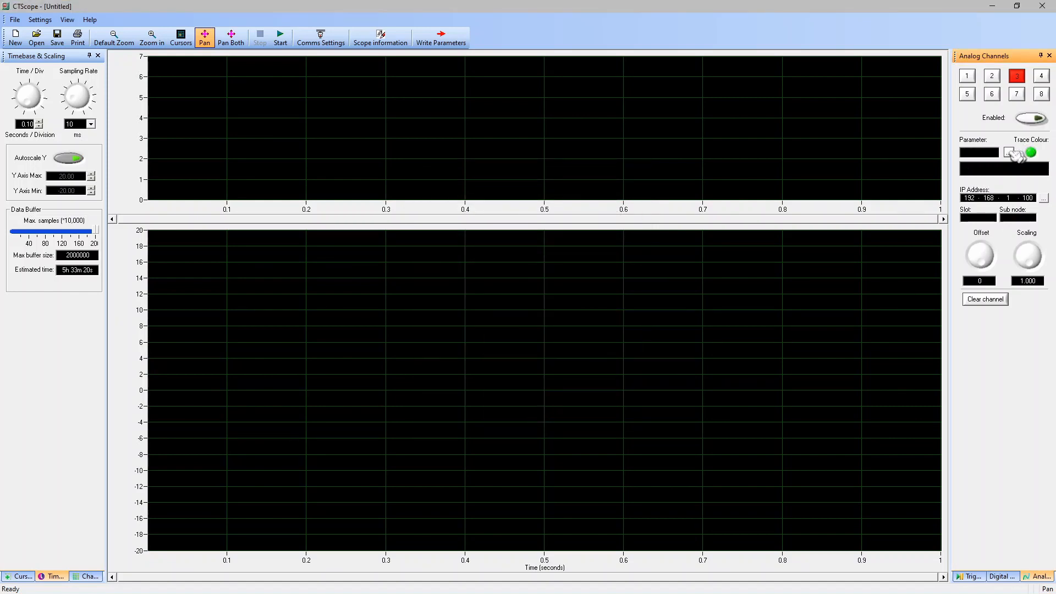
left_click(1011, 153)
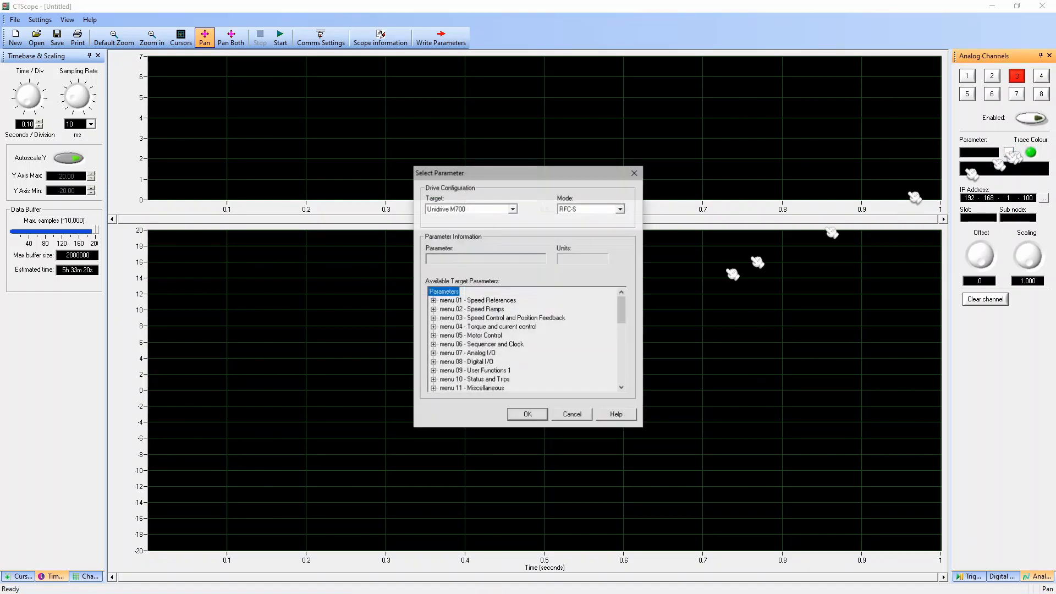
left_click(433, 363)
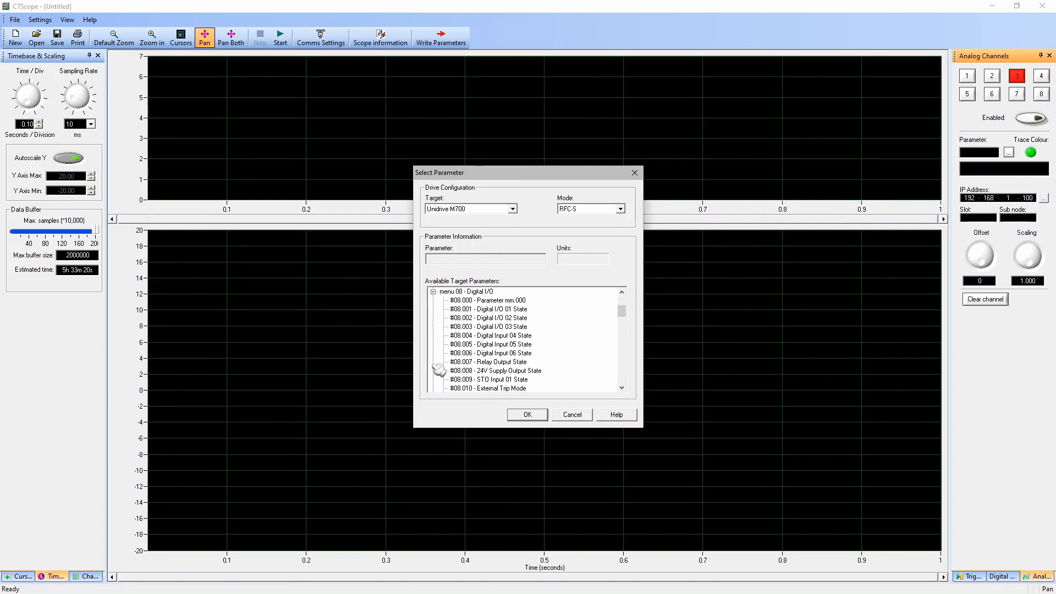
left_click(484, 335)
left_click(527, 414)
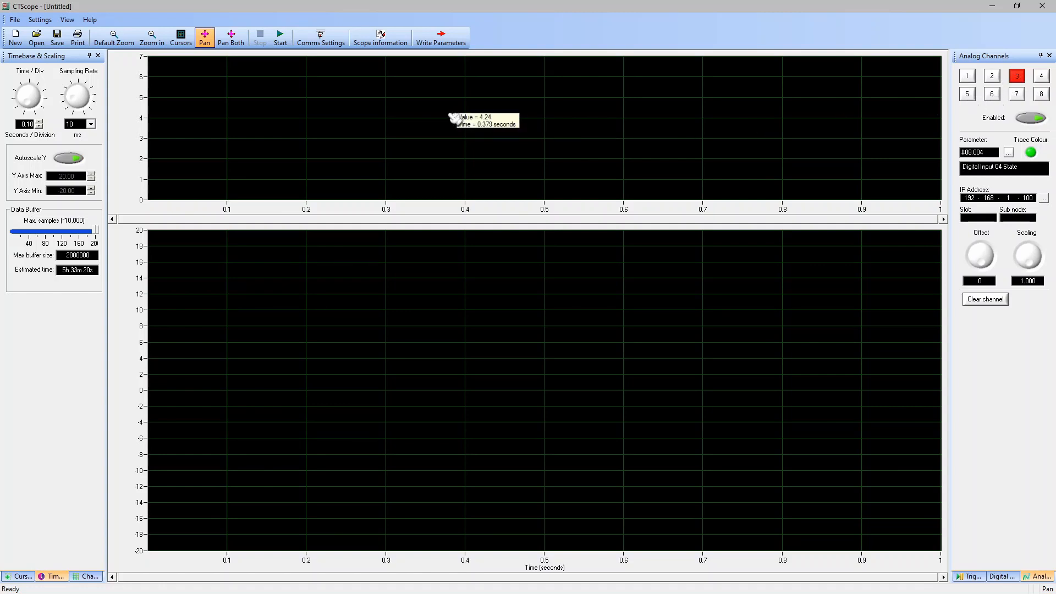
Step: Start the scope recording and set the scaling of analog channel 3 to 100
left_click(287, 45)
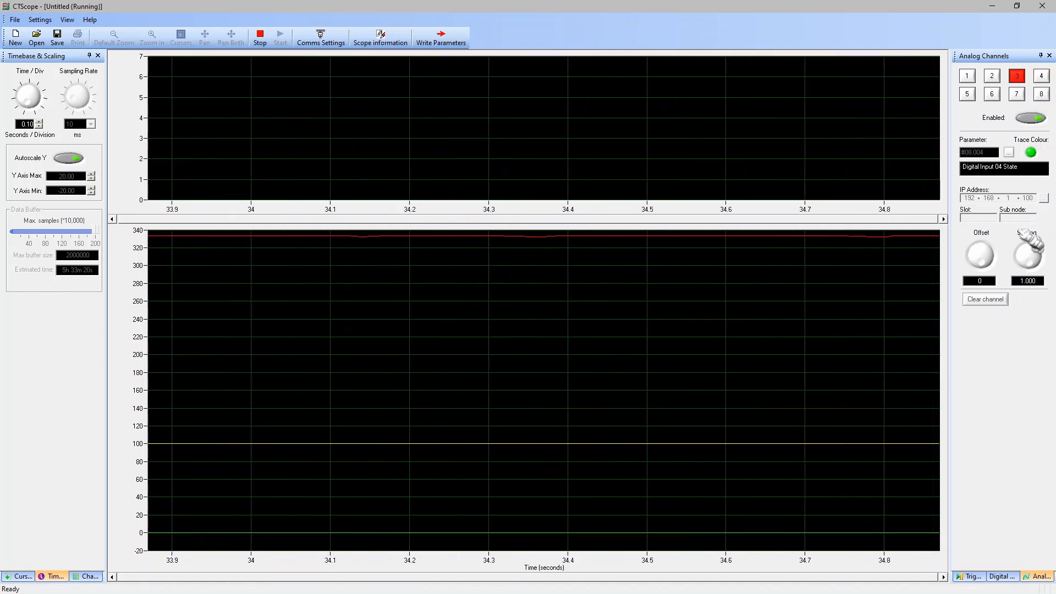
left_click(993, 77)
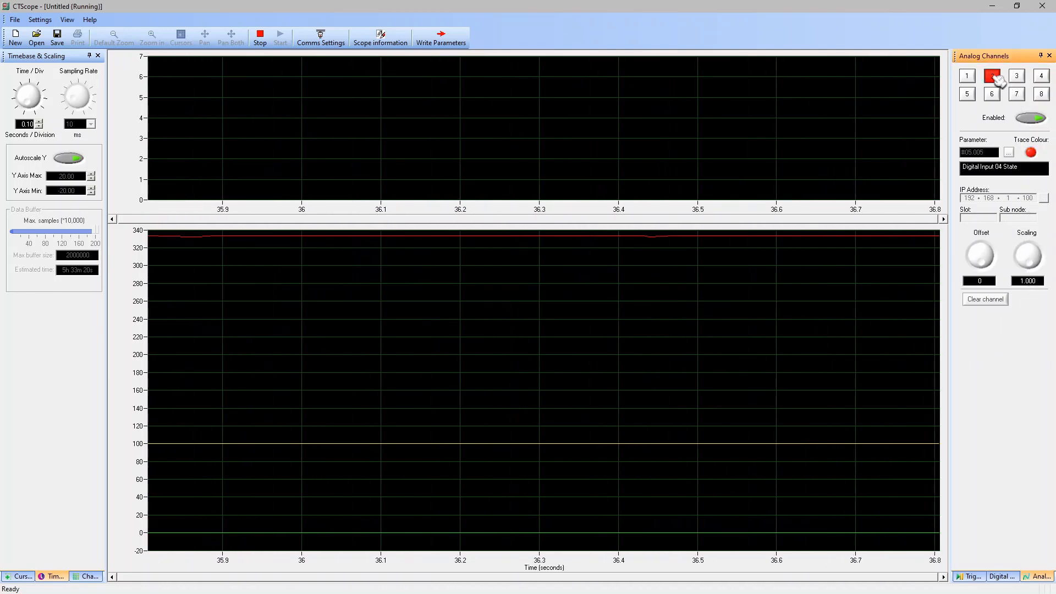
left_click(1017, 77)
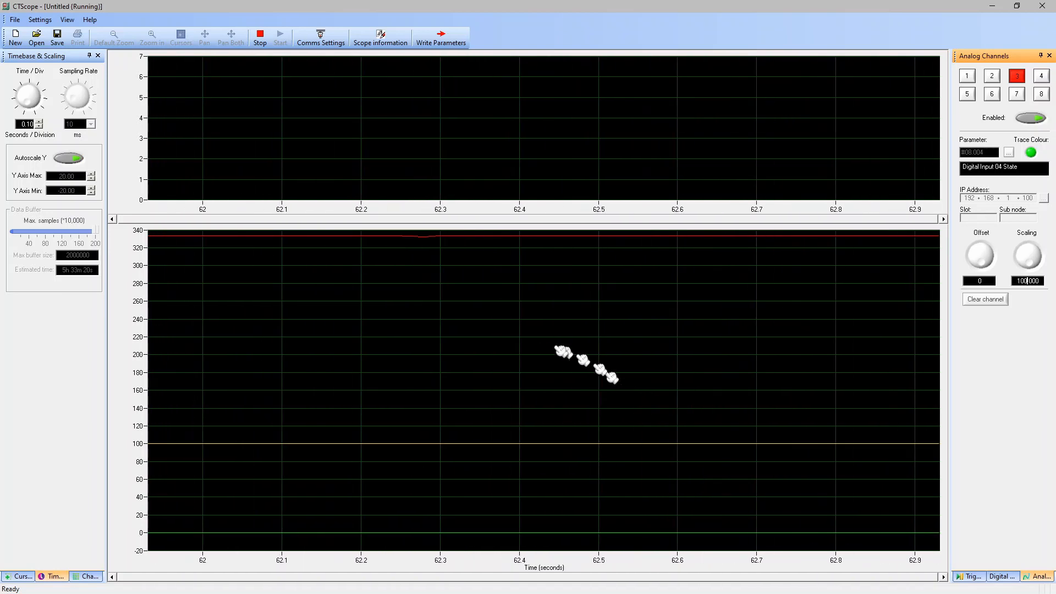
Step: Set the timebase to 10 seconds per division
left_click(23, 124)
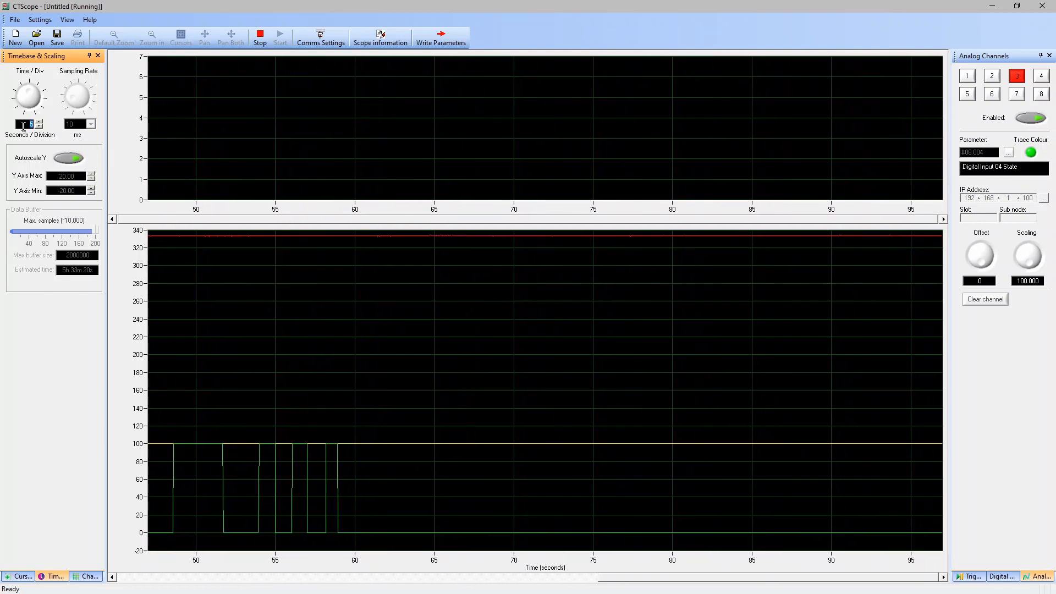
type("10")
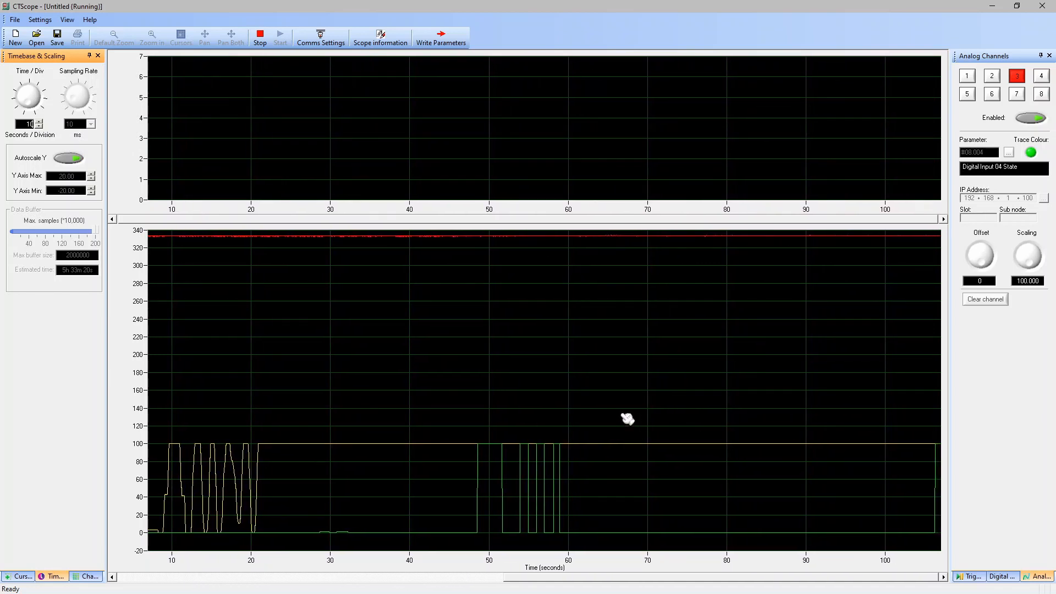
Step: Assign parameter #08.005 Digital Input 05 State from menu 08 to digital channel 1
left_click(1007, 576)
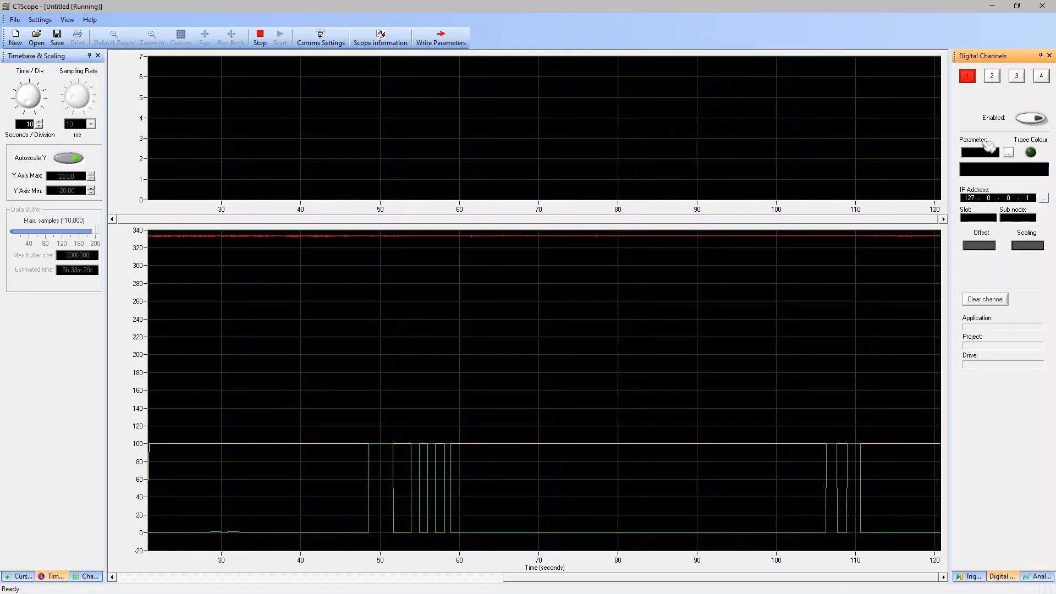
left_click(1010, 153)
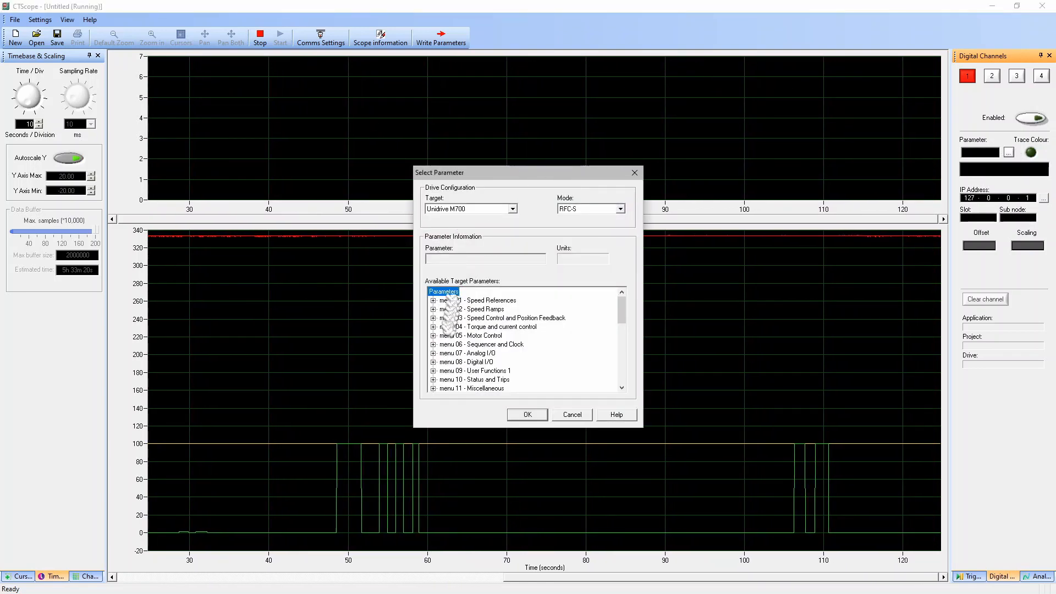
left_click(433, 362)
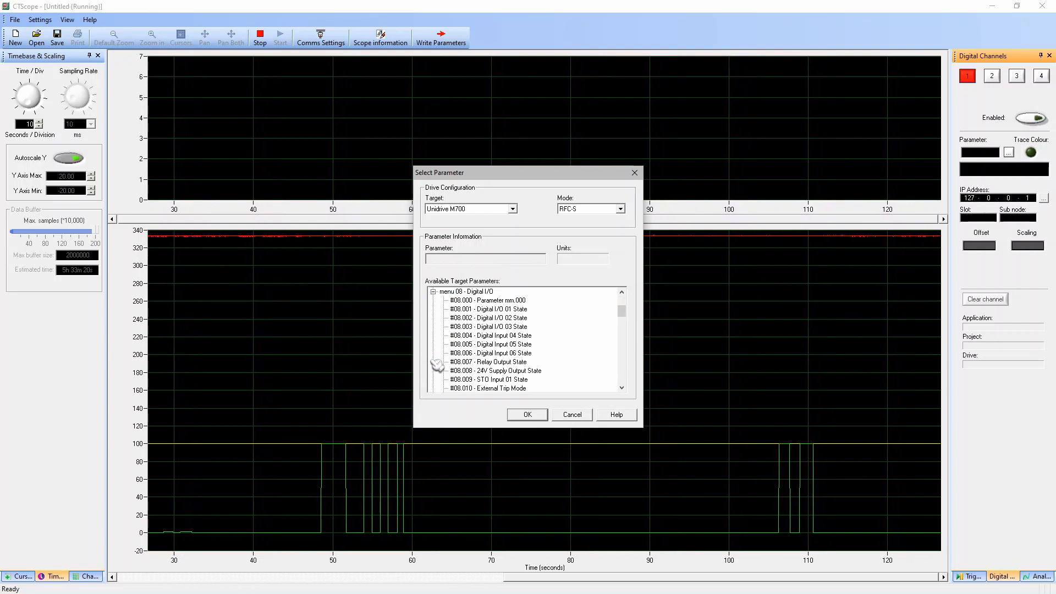
double_click(477, 344)
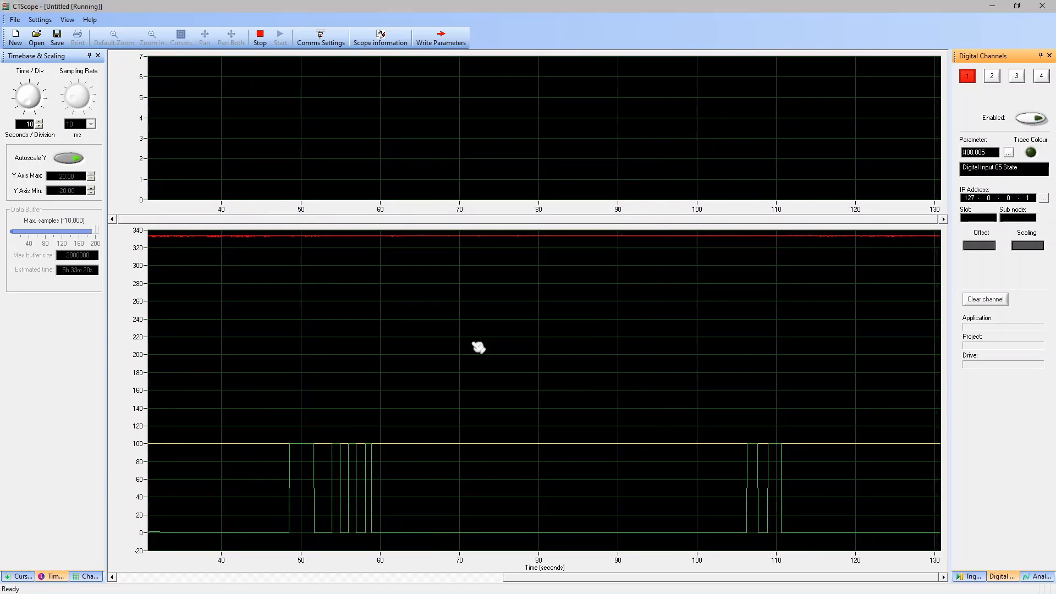
Step: Set digital channel 1's IP address to 192.168.1.100 and enable the channel
double_click(969, 199)
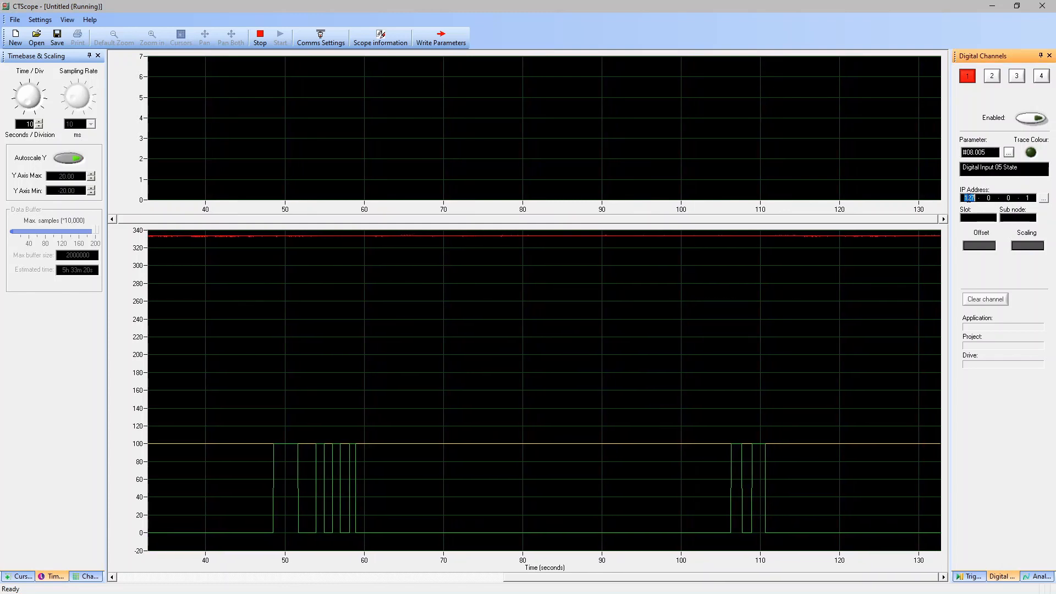
type("192 . 168 . ")
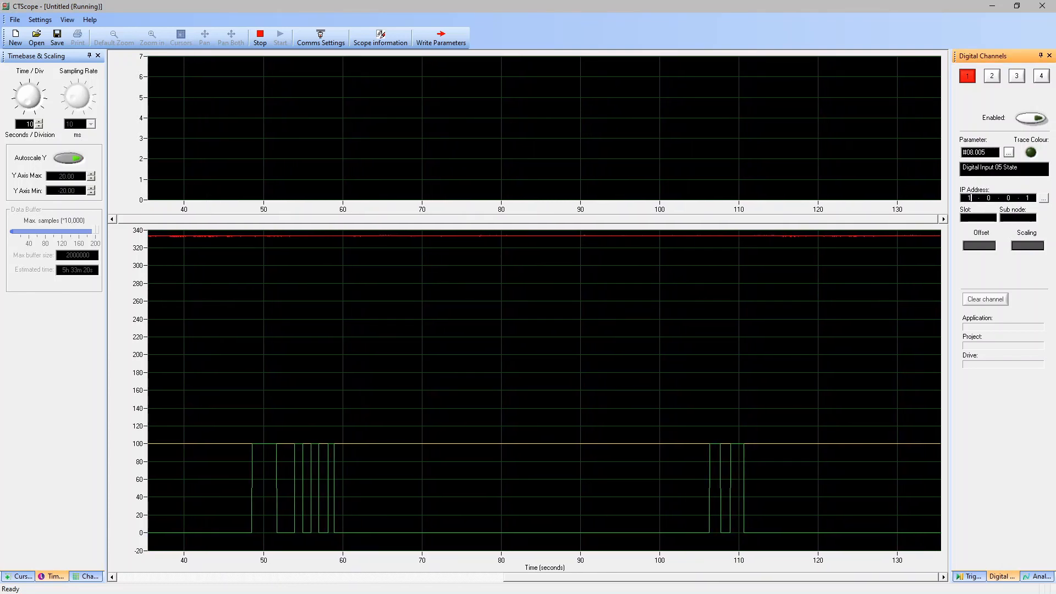
type("1 . 100")
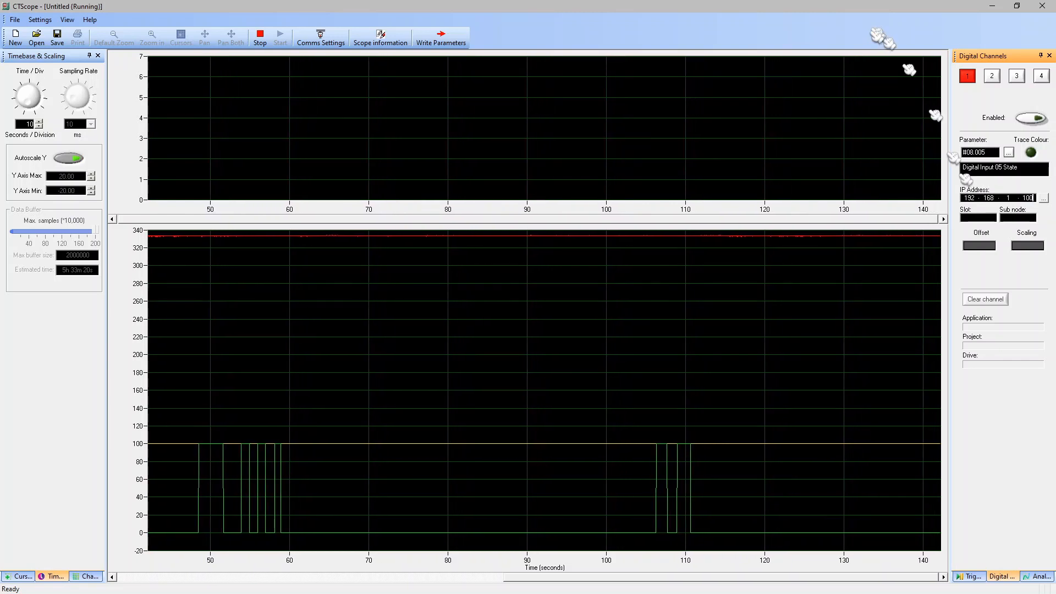
left_click(1038, 119)
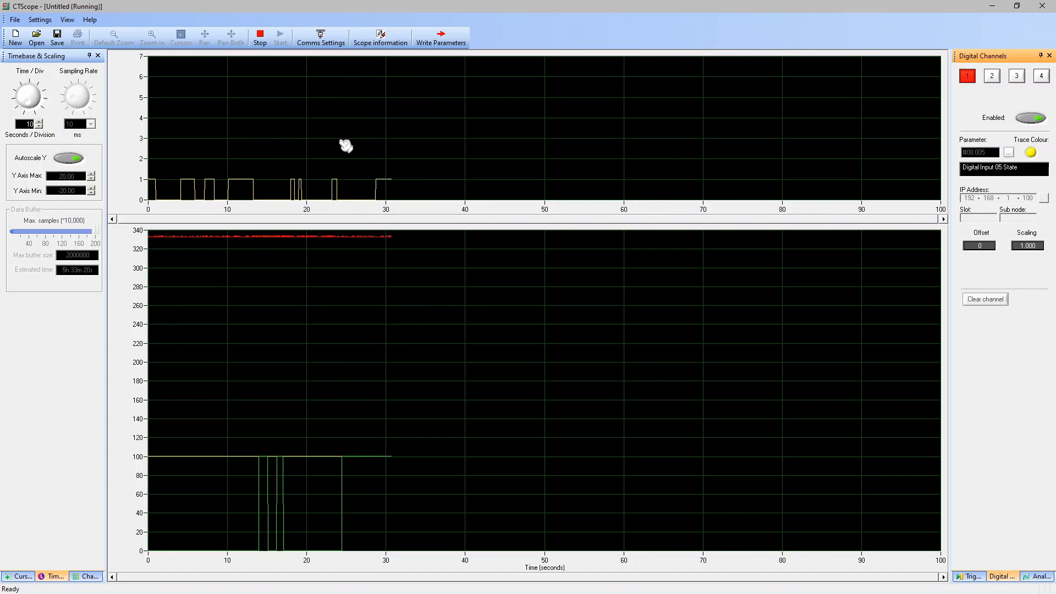
Step: Hide the Digital Channels window so that only the analog graph remains in the scope display
left_click(68, 21)
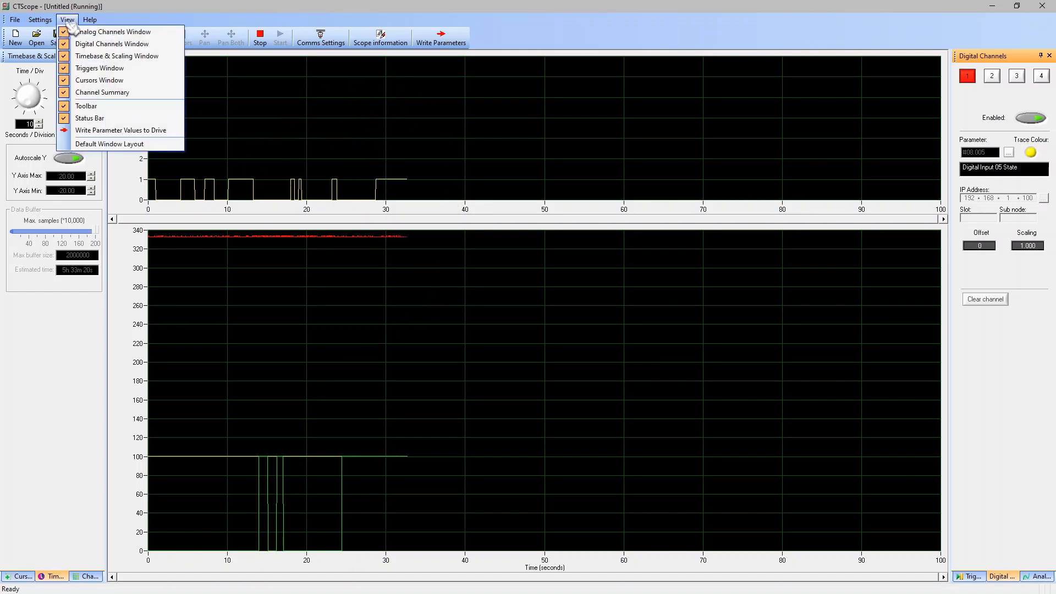
left_click(110, 44)
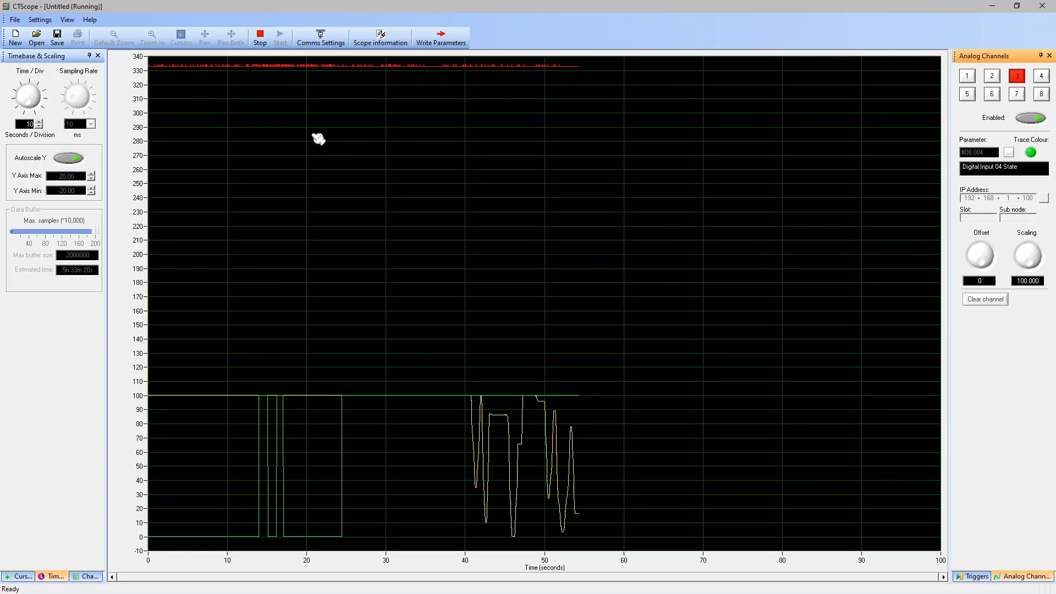
Step: Stop the recording and zoom in on the fluctuating yellow trace between about 37 and 58 seconds
left_click(261, 38)
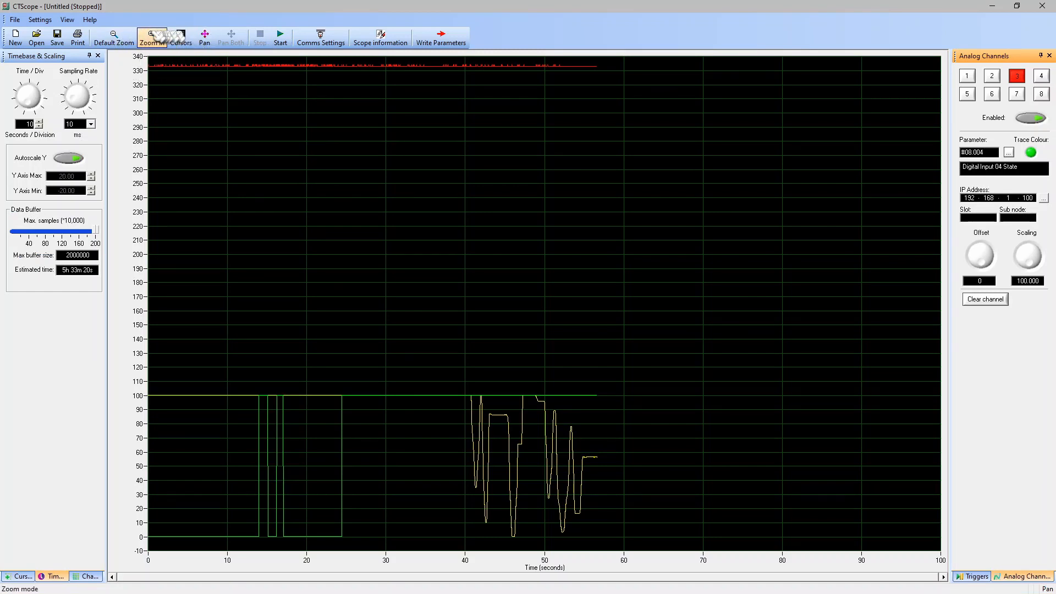
left_click(154, 38)
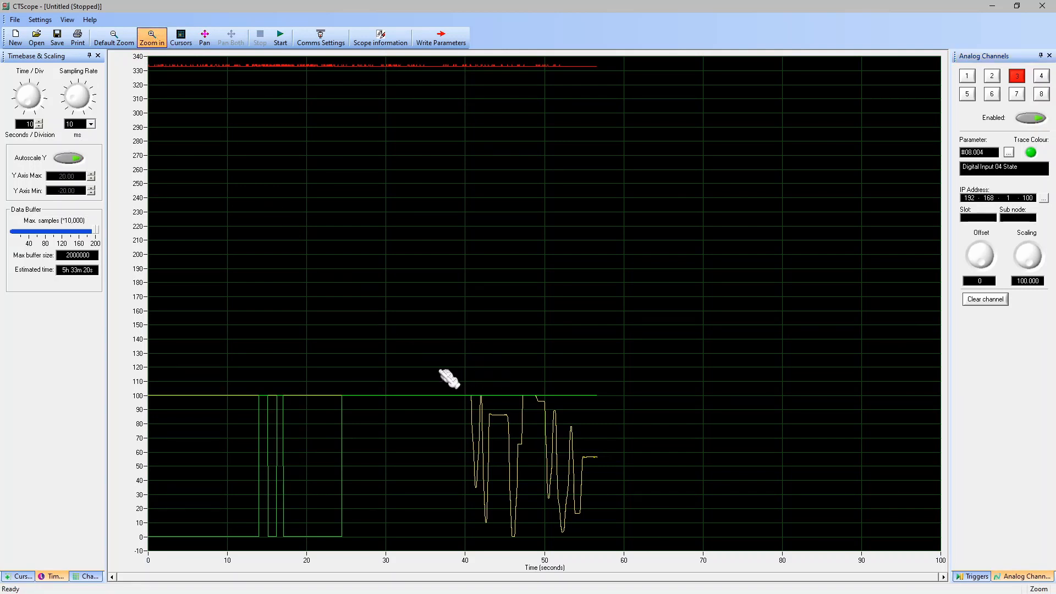
left_click_drag(439, 370, 611, 539)
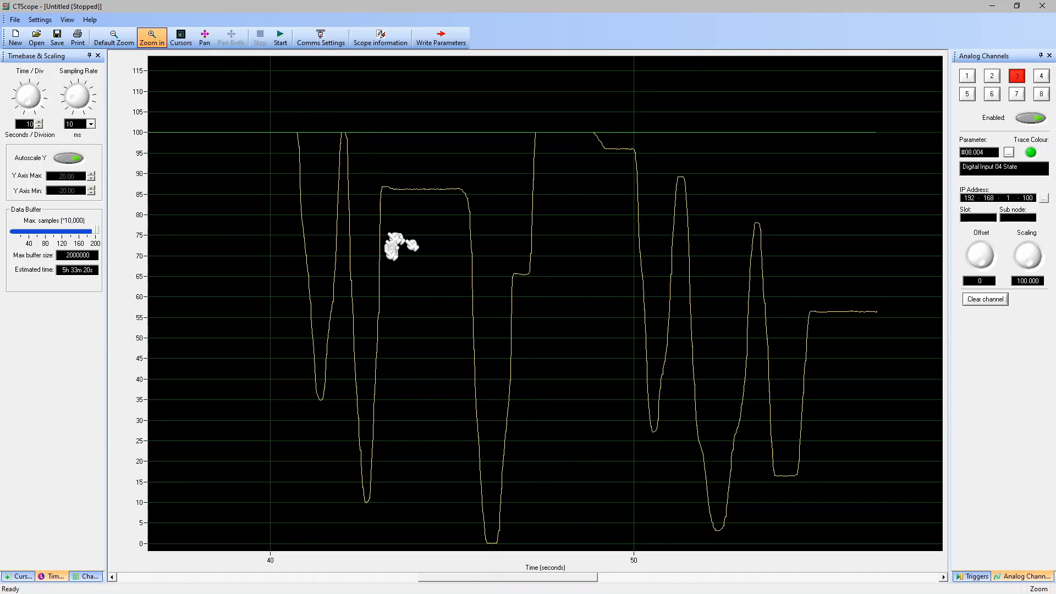
Step: Measure between the yellow trace's peak at about 51.3 s and the preceding trough at about 50.5 s with the analog cursors
left_click(183, 37)
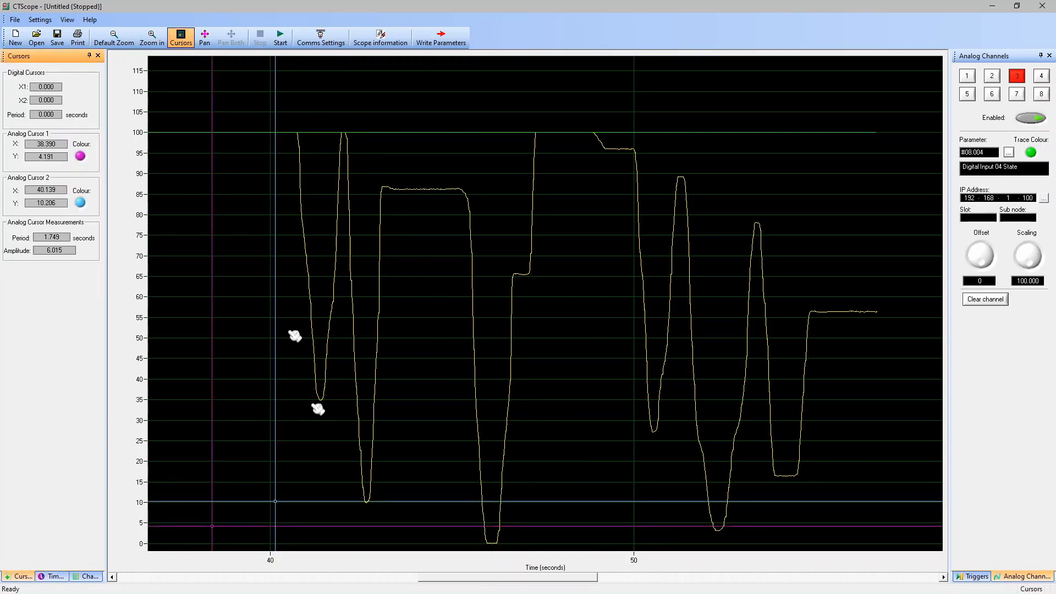
left_click_drag(275, 502, 687, 182)
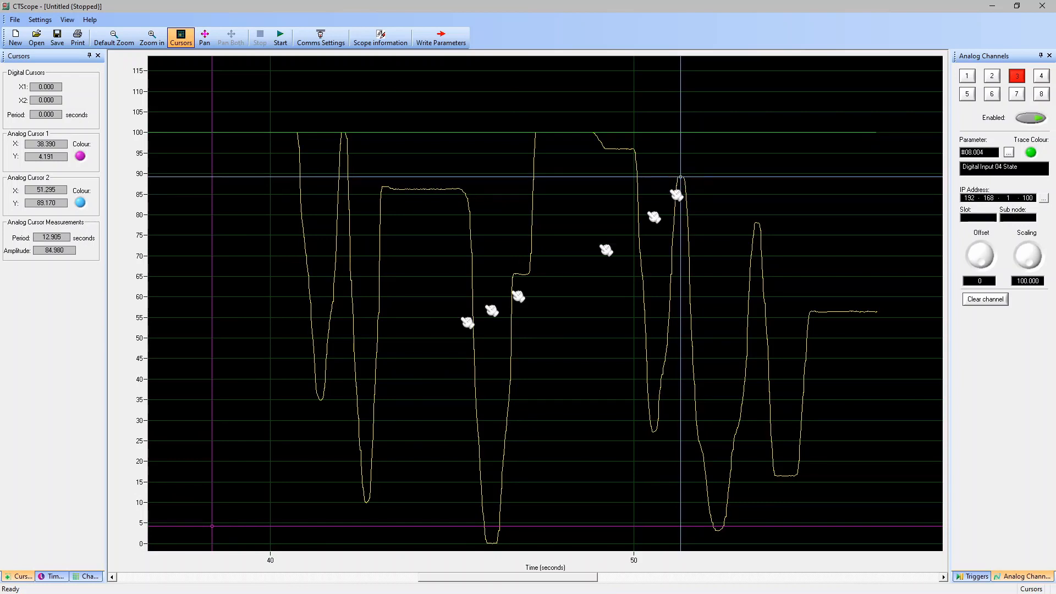
left_click_drag(212, 525, 659, 437)
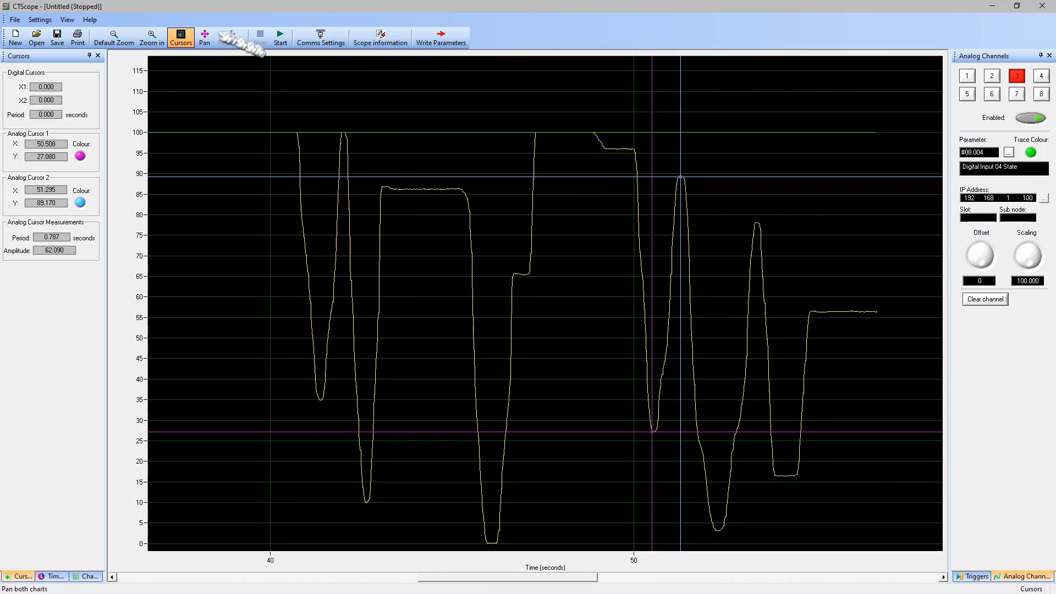
Step: Hide the analog cursors and restore the graph's default zoom
left_click(187, 38)
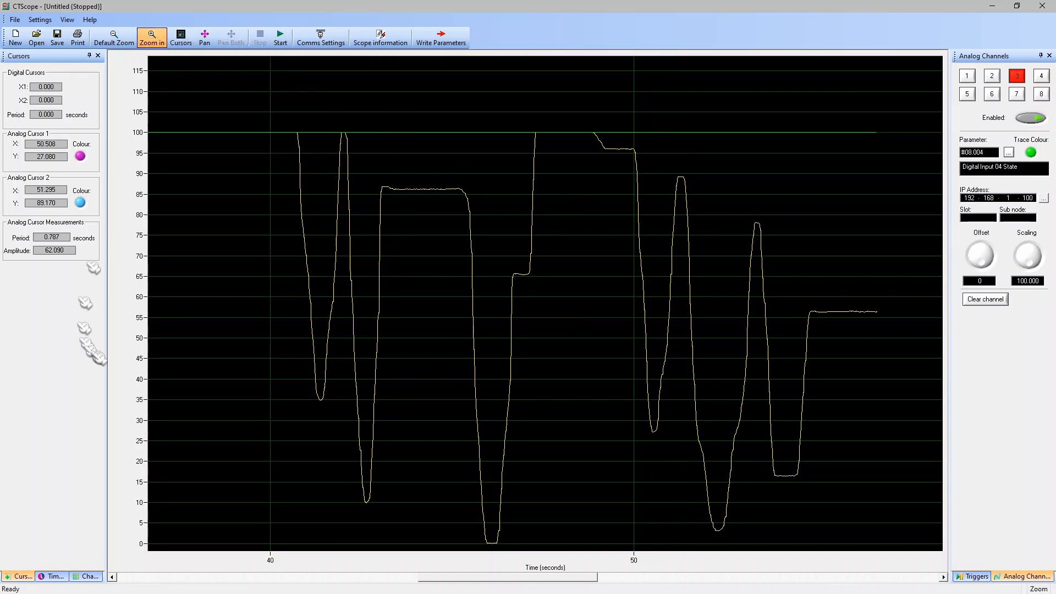
left_click(112, 39)
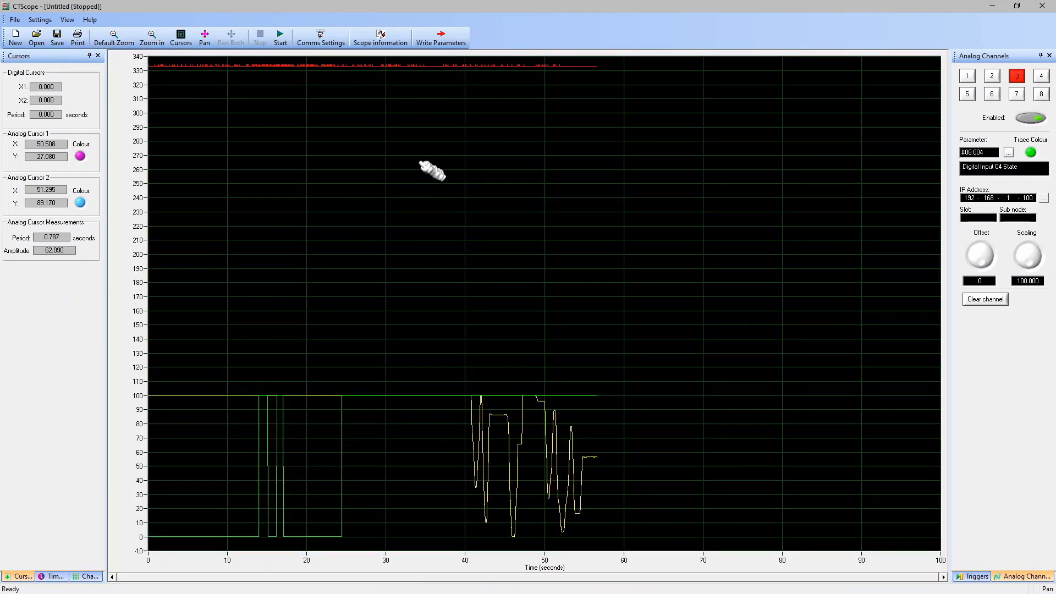
left_click_drag(430, 297, 428, 297)
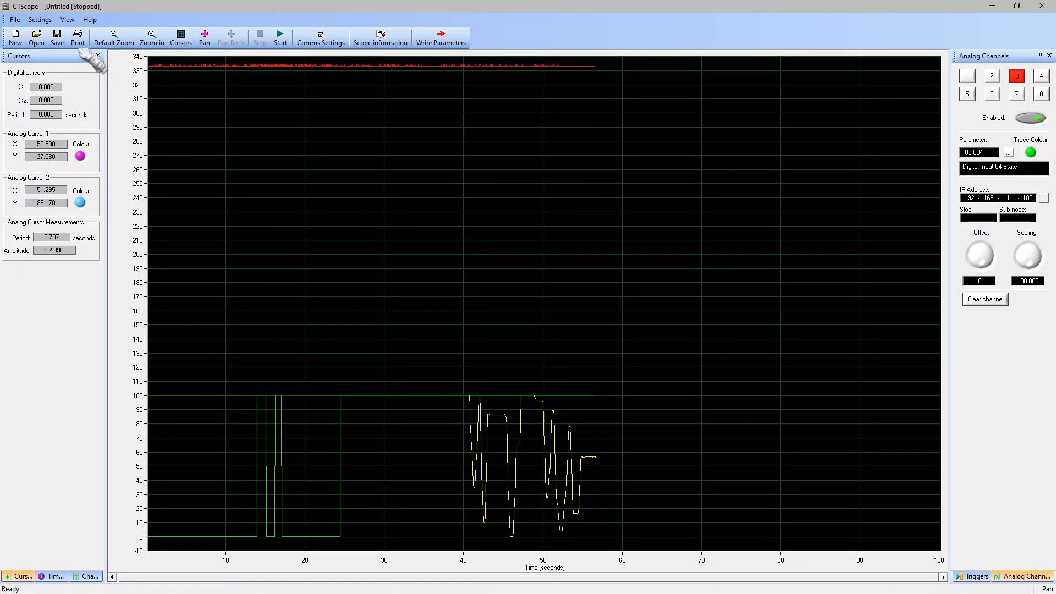
left_click(16, 20)
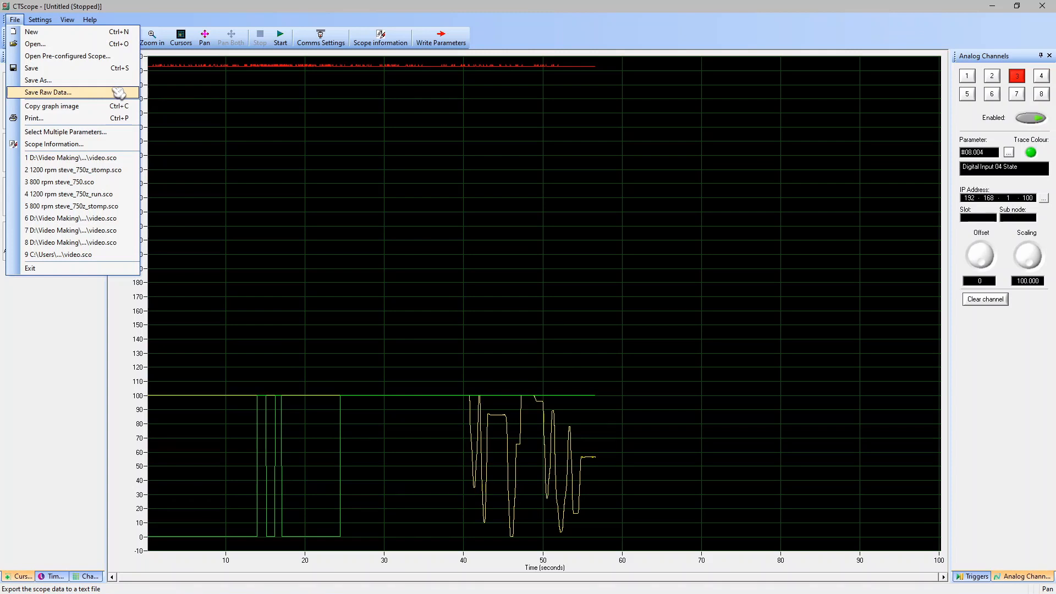
left_click(350, 132)
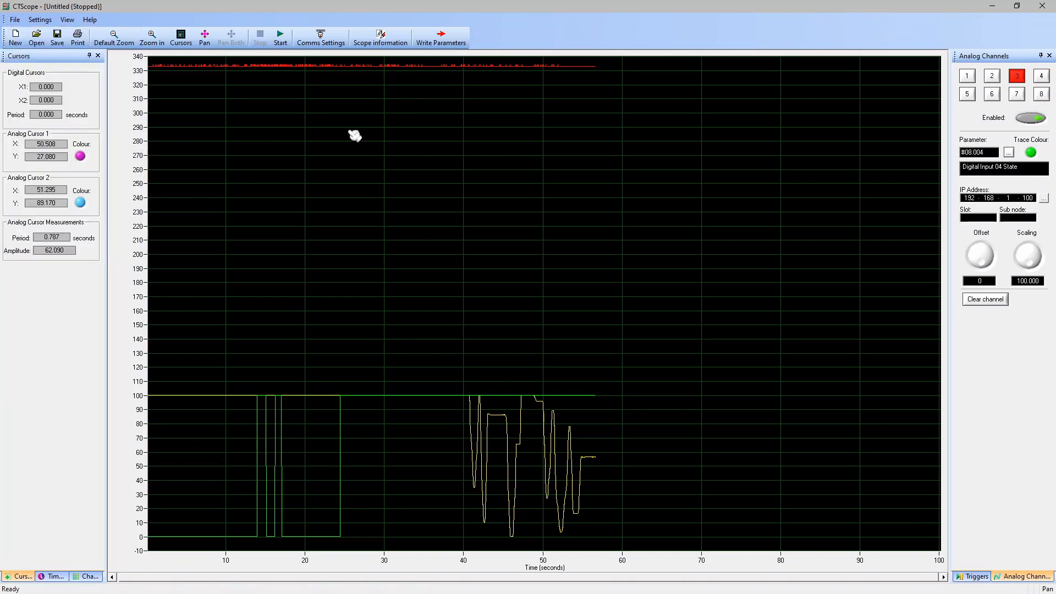